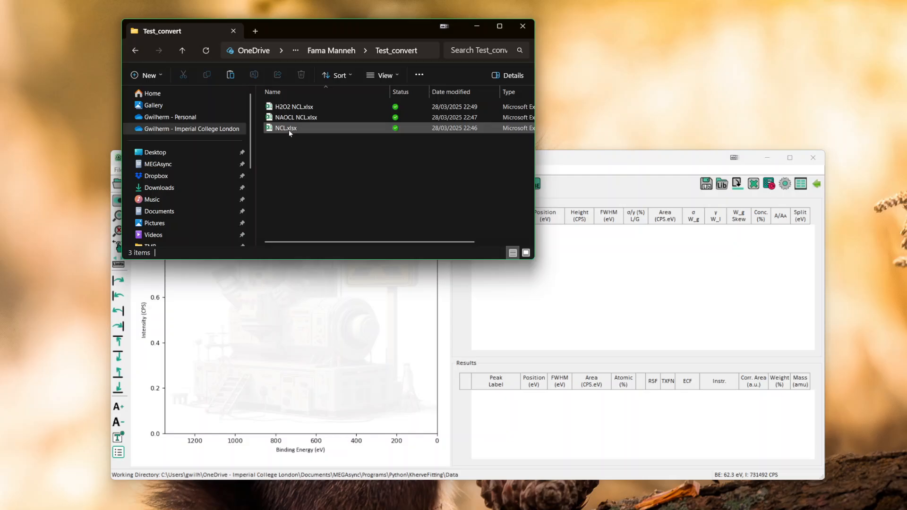
# Step: Open the NCL.xlsx workbook from the Test_convert folder and examine its O1s scan data and Counts / s chart
pyautogui.click(287, 129)
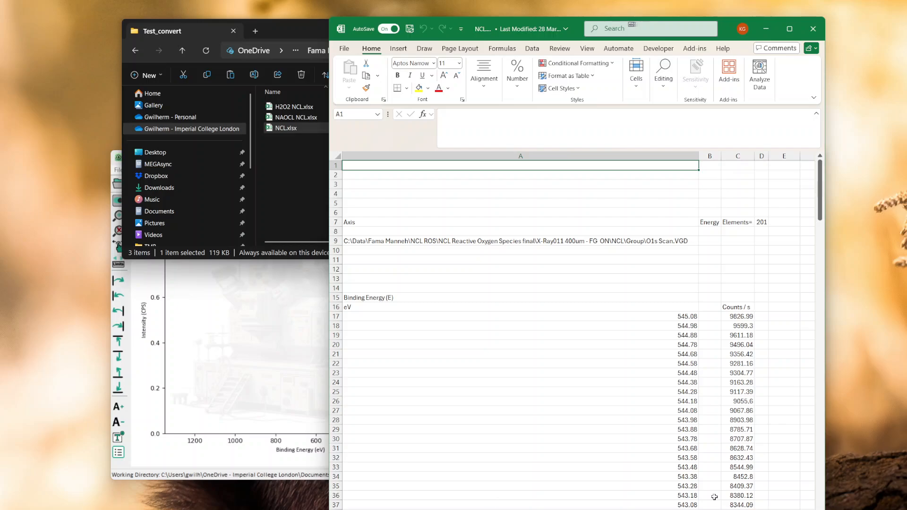
pyautogui.hscroll(5, 572, 331)
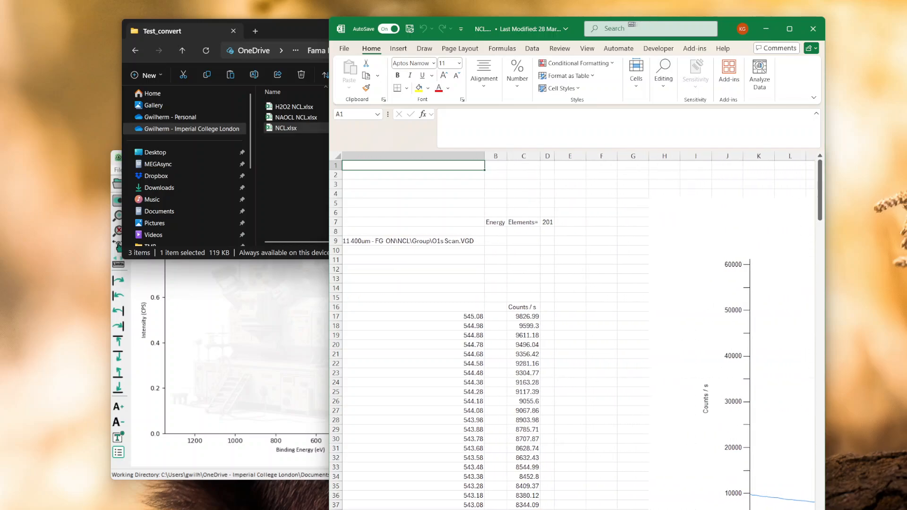
pyautogui.hscroll(-3, 572, 331)
pyautogui.hscroll(3, 572, 331)
pyautogui.hscroll(2, 709, 379)
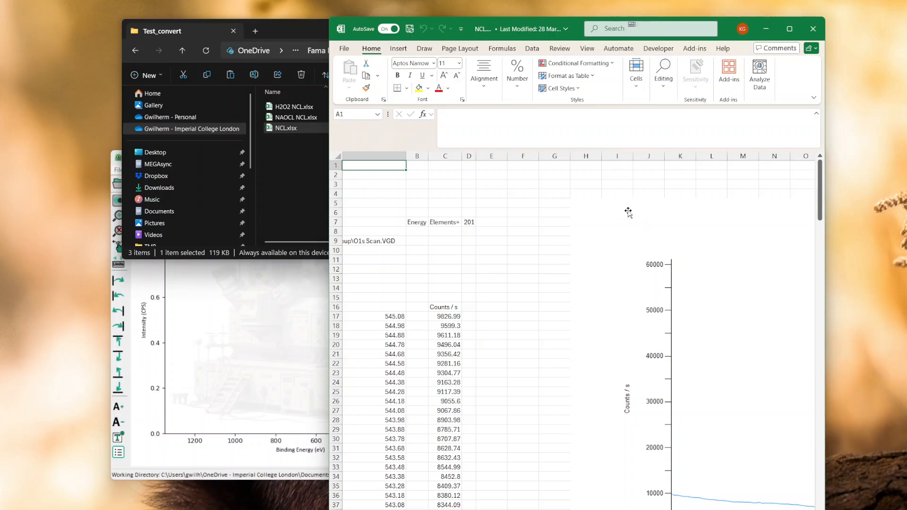
pyautogui.hscroll(-6, 579, 331)
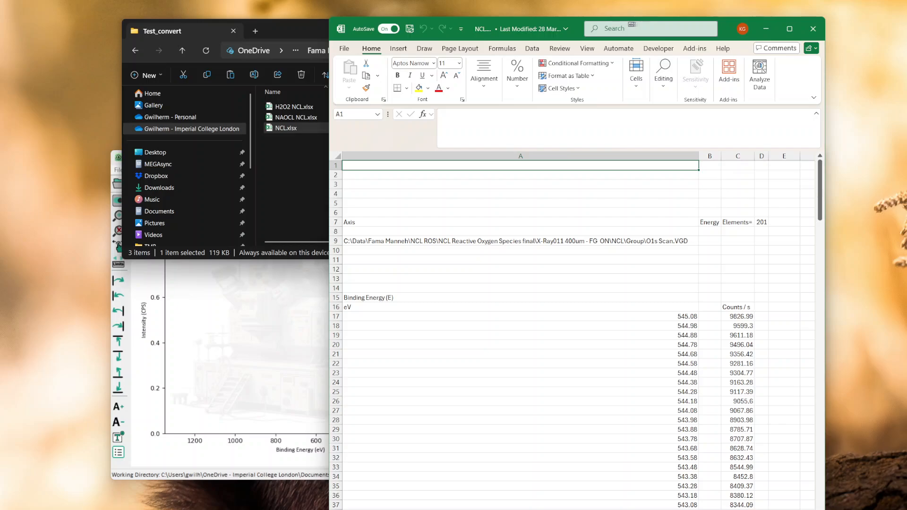
# Step: Look at another sheet of the NCL.xlsx workbook and close the workbook
pyautogui.click(633, 509)
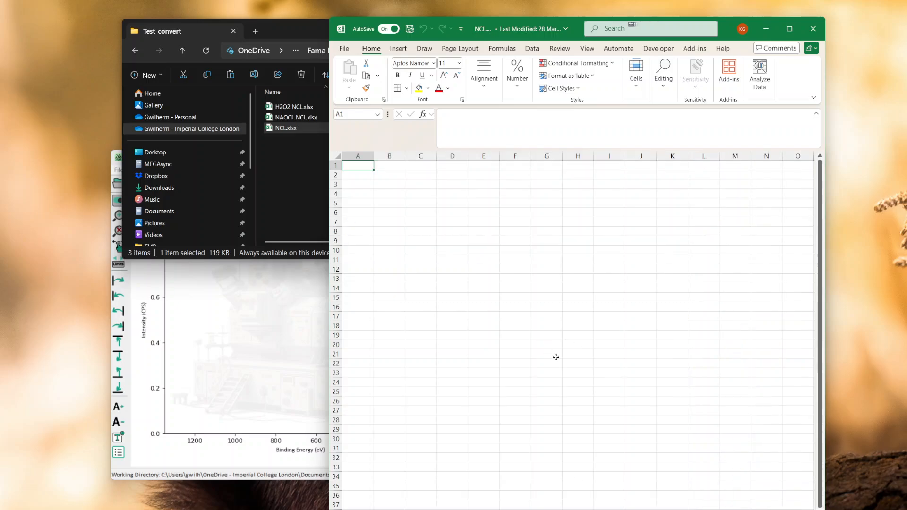
pyautogui.click(416, 509)
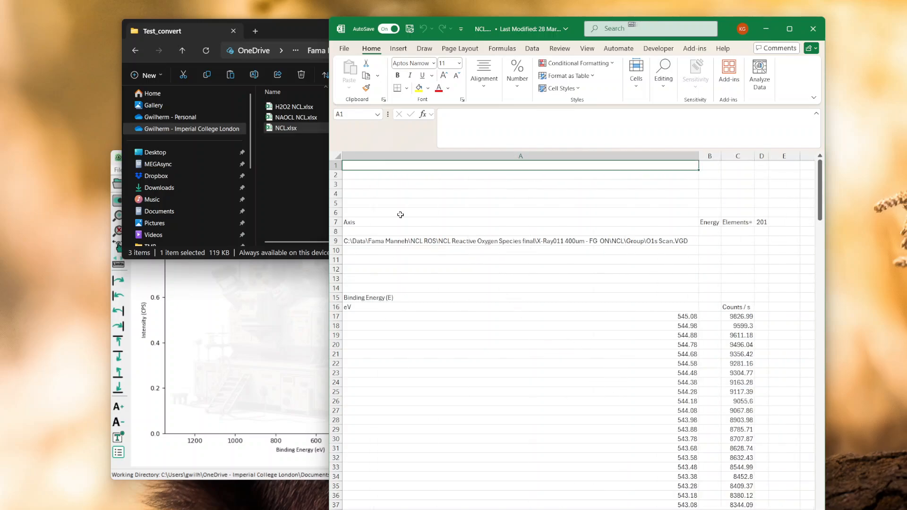
pyautogui.click(813, 29)
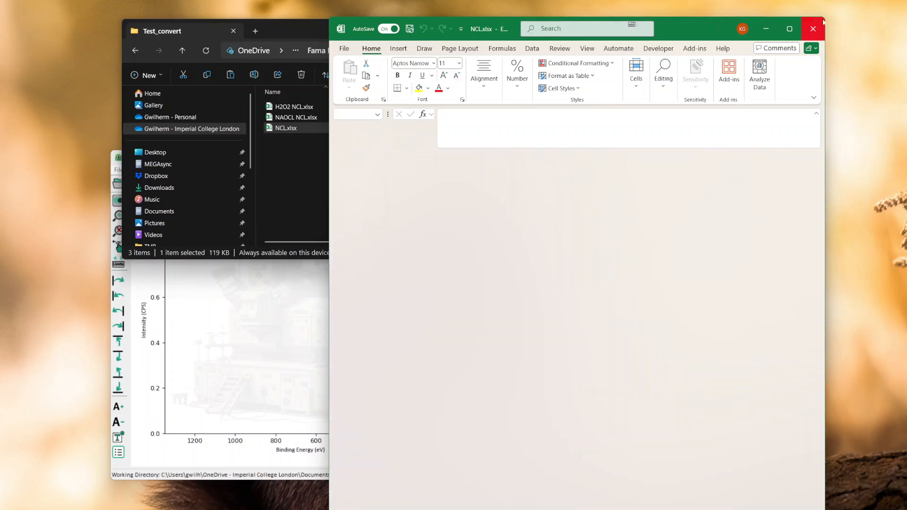
pyautogui.click(432, 196)
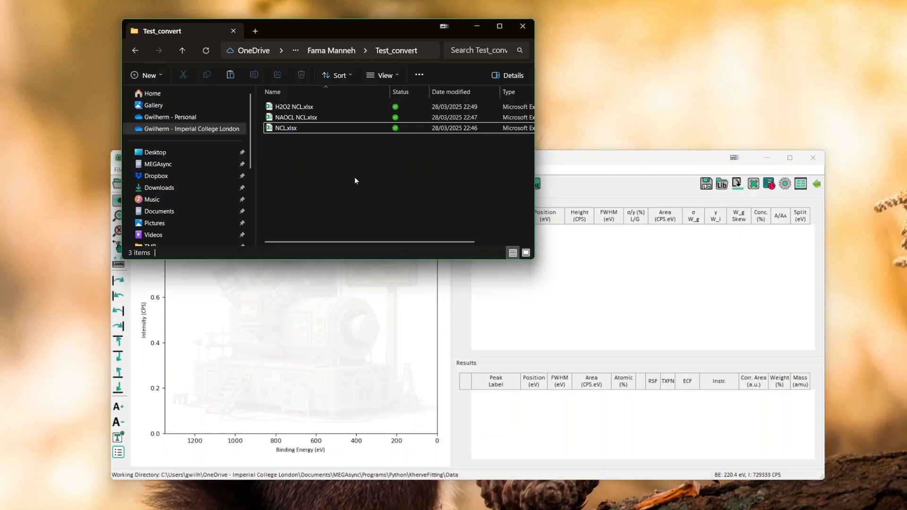
pyautogui.moveTo(345, 171); pyautogui.dragTo(276, 311)
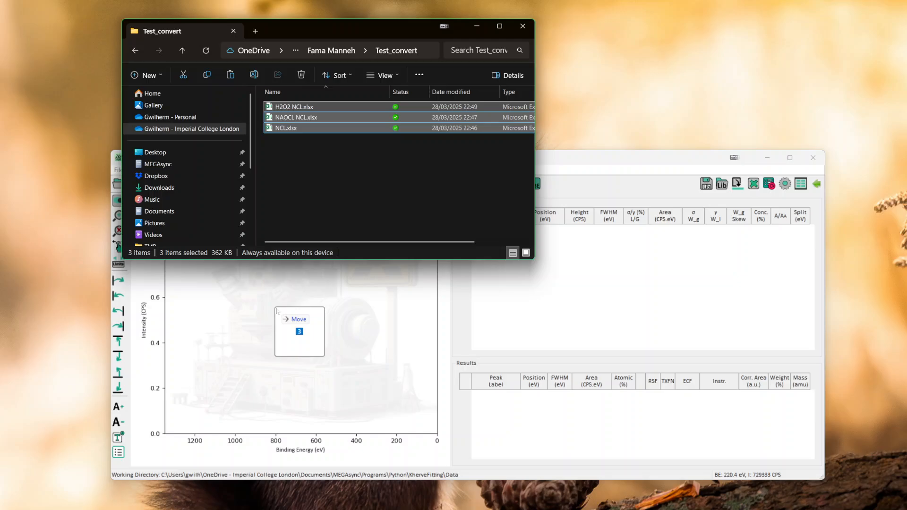
pyautogui.moveTo(276, 311); pyautogui.dragTo(339, 173)
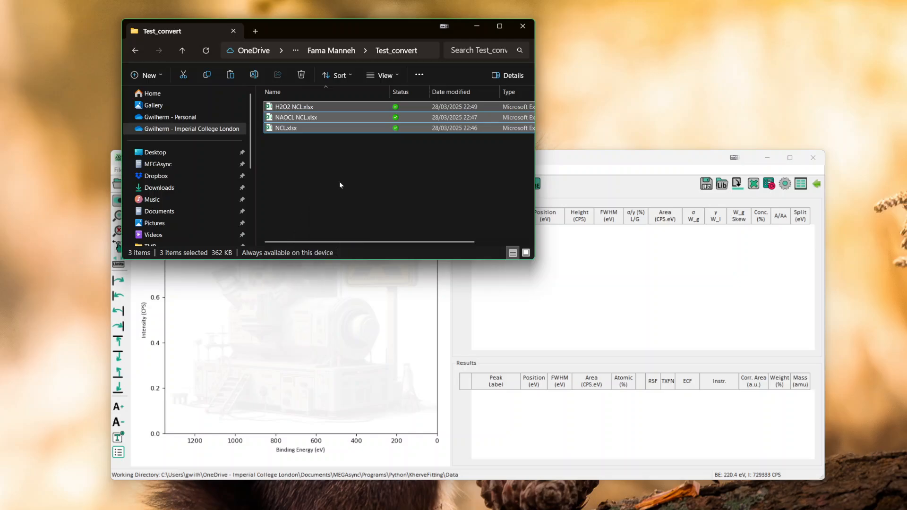
pyautogui.click(569, 161)
pyautogui.click(121, 171)
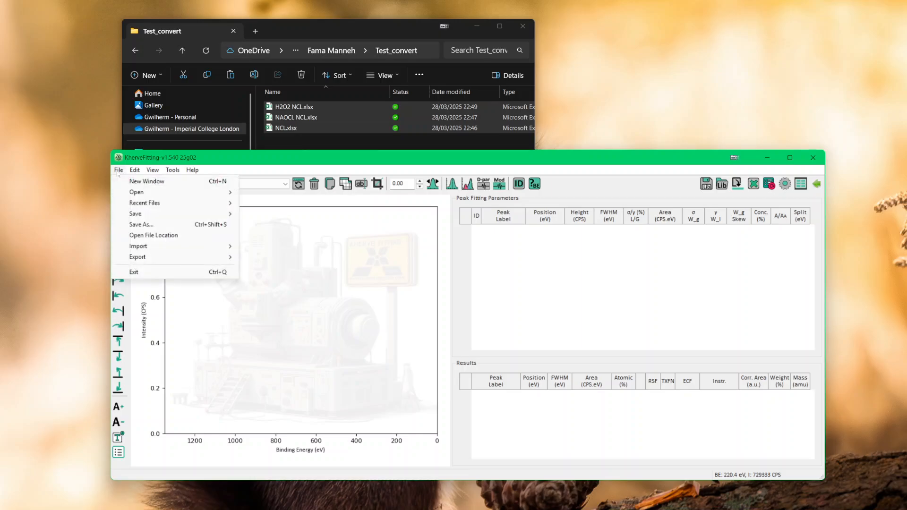
pyautogui.moveTo(142, 247)
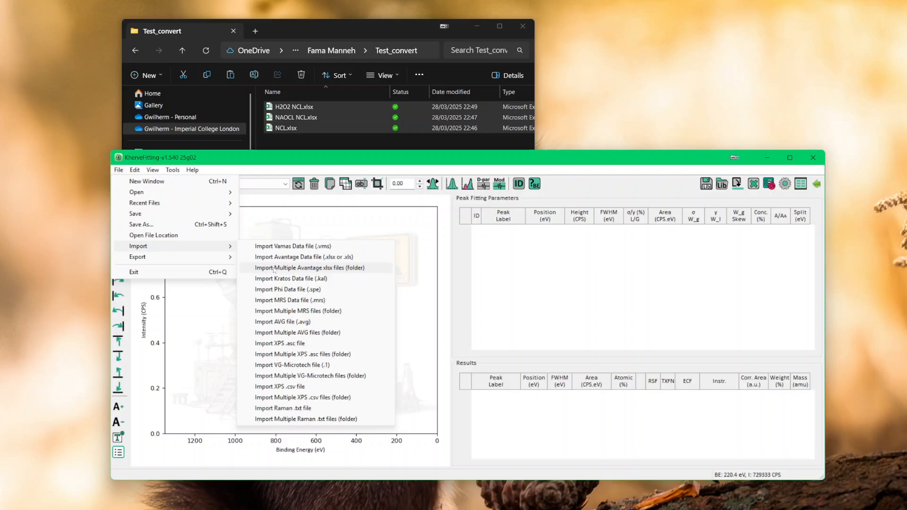
# Step: Load H2O2 NCL.xlsx, NAOCL NCL.xlsx and NCL.xlsx together from Test_convert into KherveFitting, and refresh the folder listing
pyautogui.click(353, 140)
pyautogui.moveTo(330, 144); pyautogui.dragTo(314, 358)
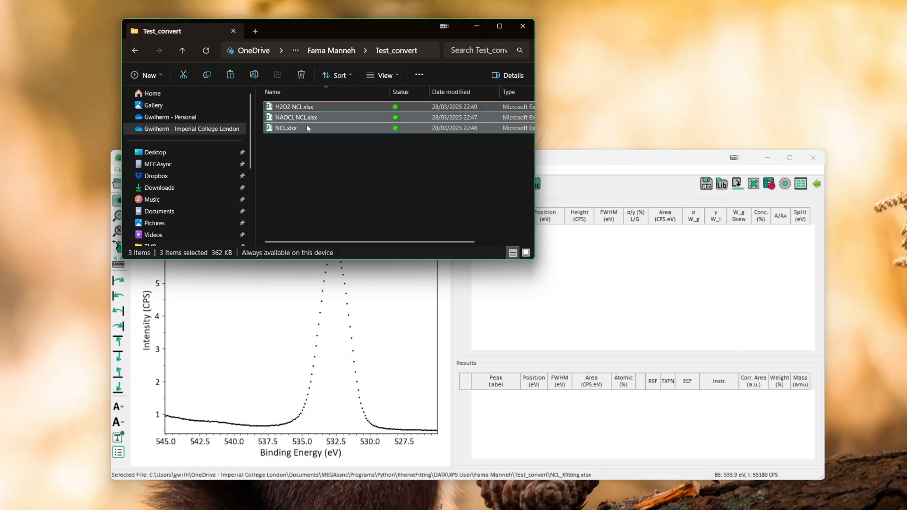
pyautogui.click(206, 50)
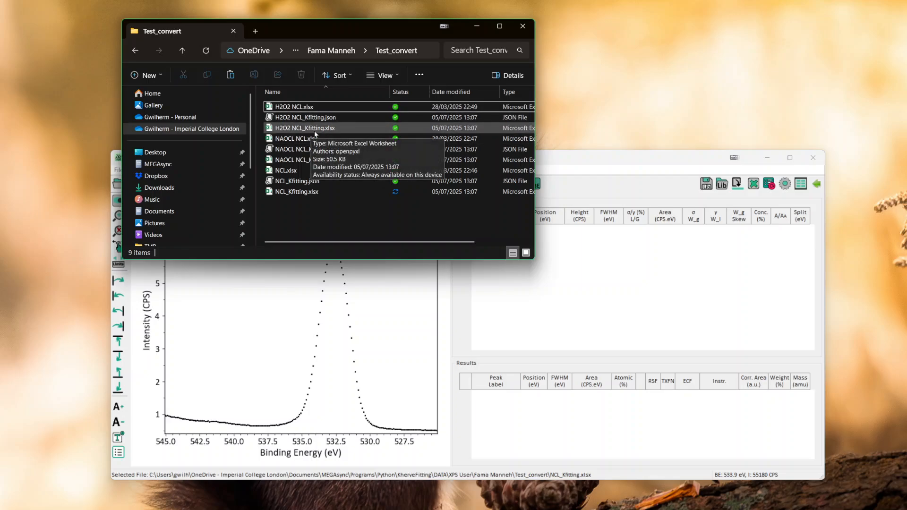
# Step: Check the converted NCL_Kfitting.xlsx in the folder against the file loaded in KherveFitting
pyautogui.moveTo(294, 194); pyautogui.dragTo(321, 225)
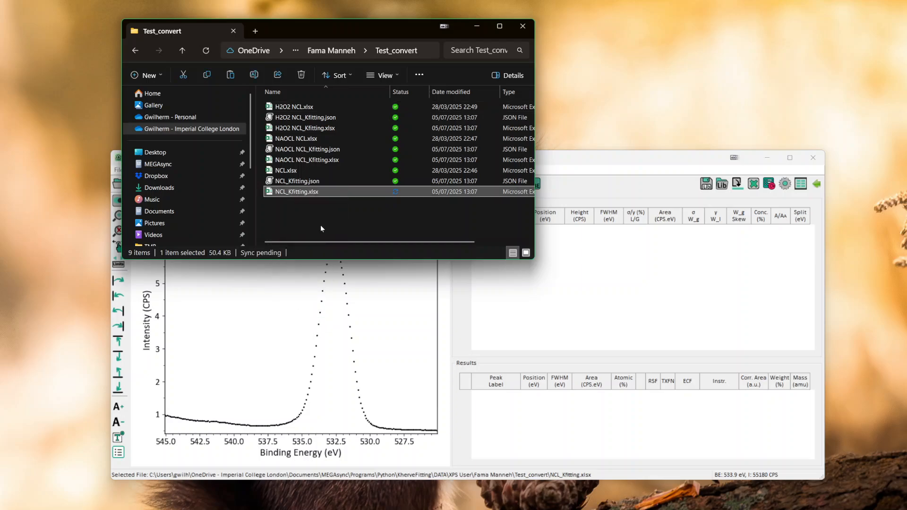
pyautogui.click(387, 310)
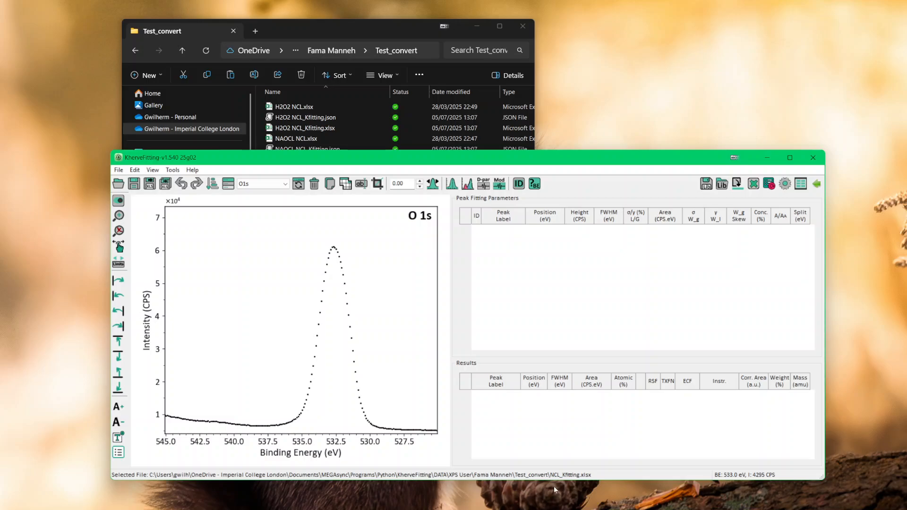
pyautogui.click(330, 27)
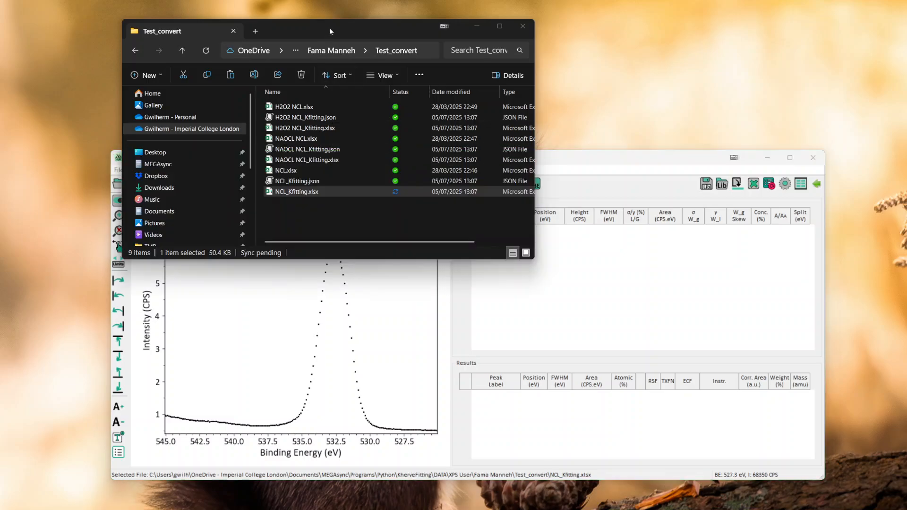
pyautogui.click(396, 349)
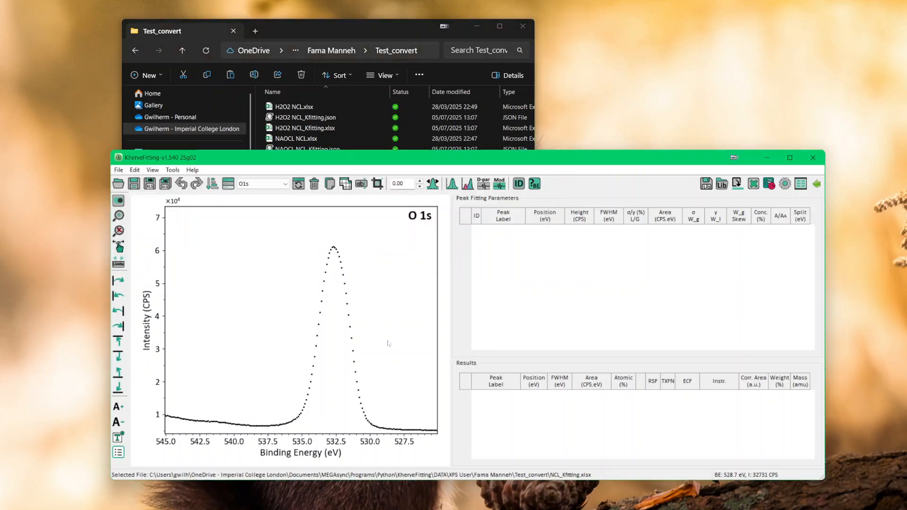
# Step: Display the C1s spectrum and create a multi-regions background between about 280.3 and 292 eV
pyautogui.click(263, 183)
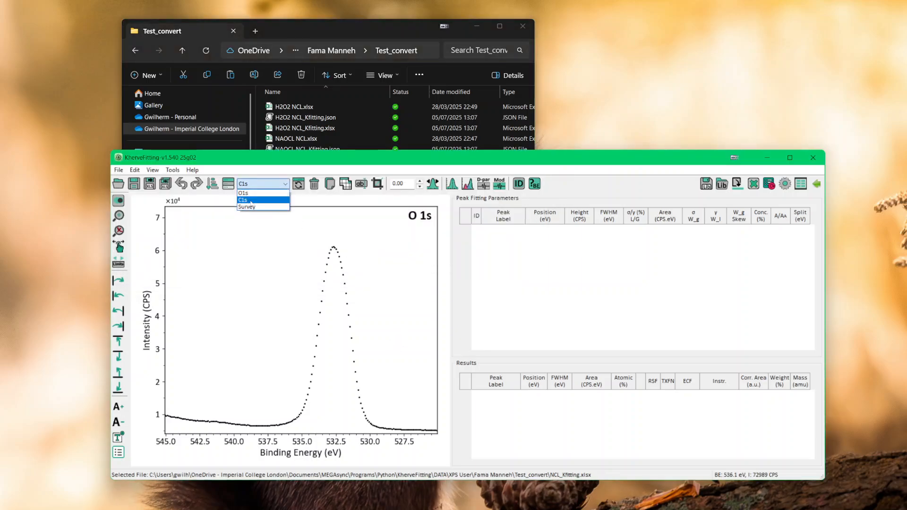
pyautogui.click(248, 197)
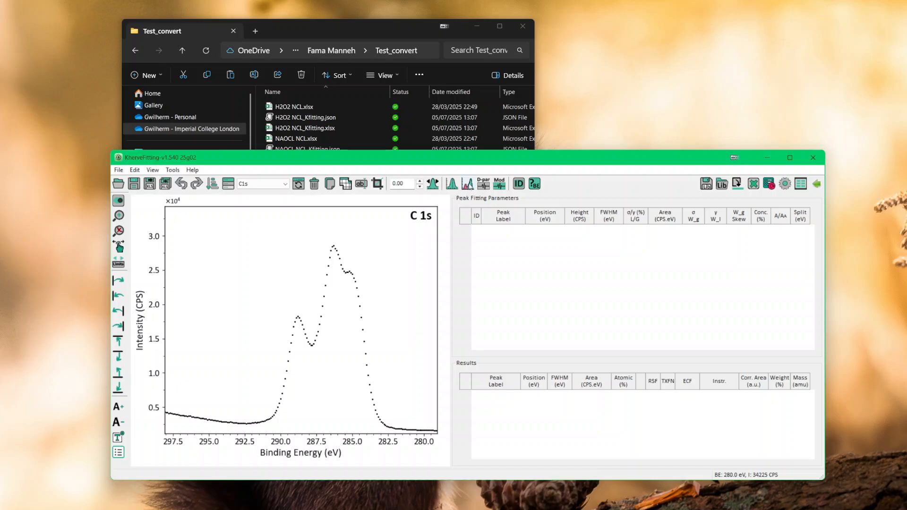
pyautogui.click(467, 184)
pyautogui.click(419, 429)
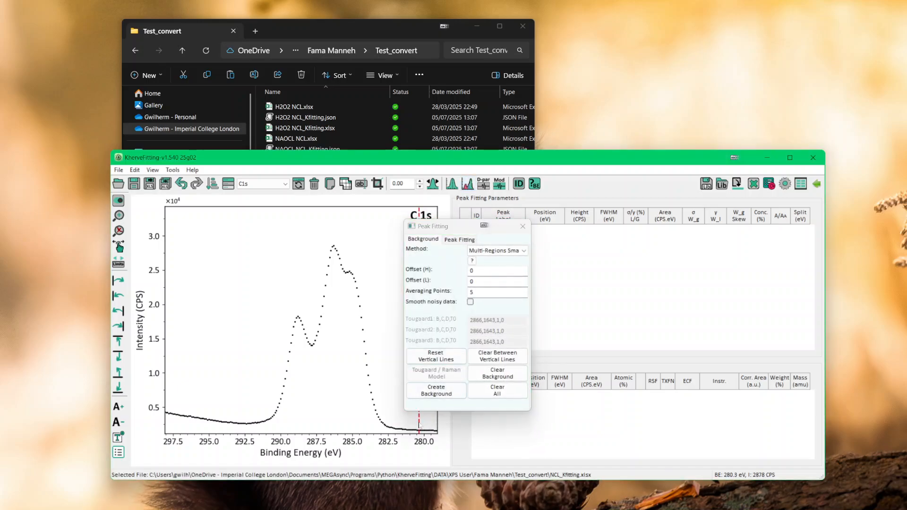
pyautogui.click(248, 406)
pyautogui.click(430, 397)
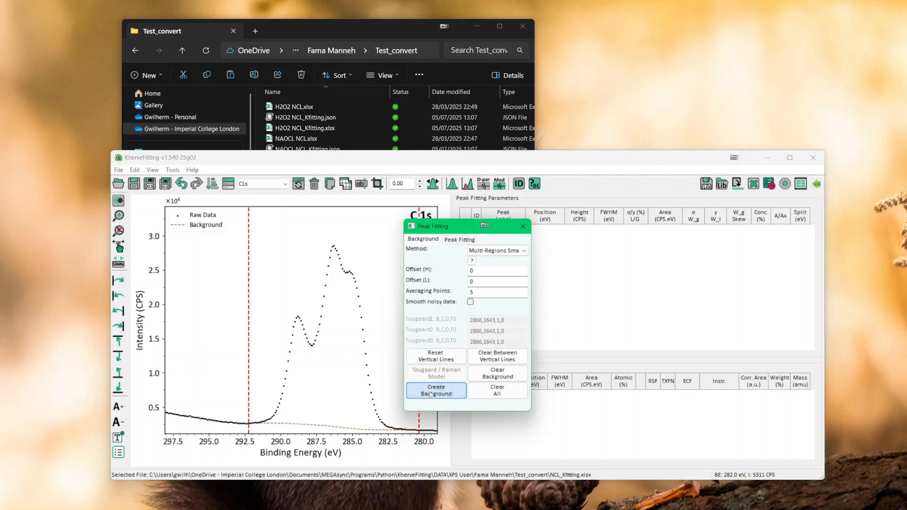
# Step: Add three singlet peaks to the C1s spectrum with the Voigt (Area, L/G, σ) model and run the 20-iteration fit
pyautogui.click(452, 240)
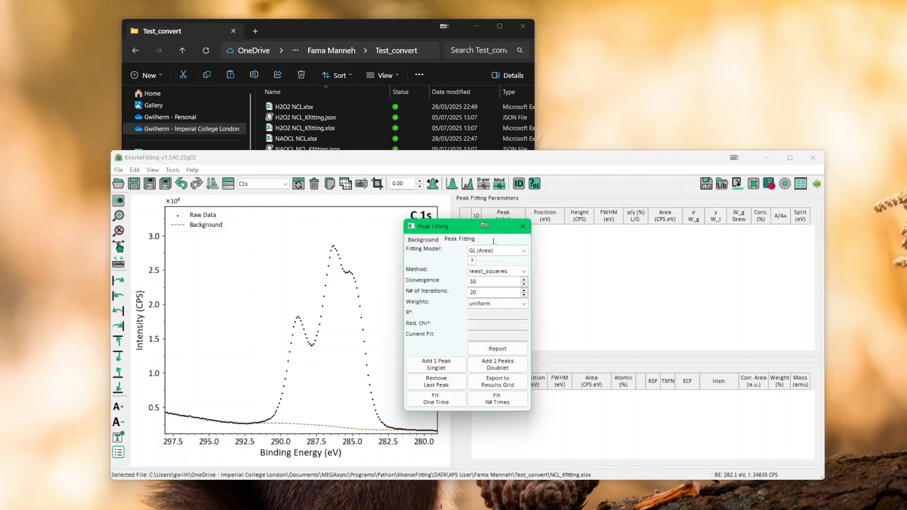
pyautogui.click(447, 365)
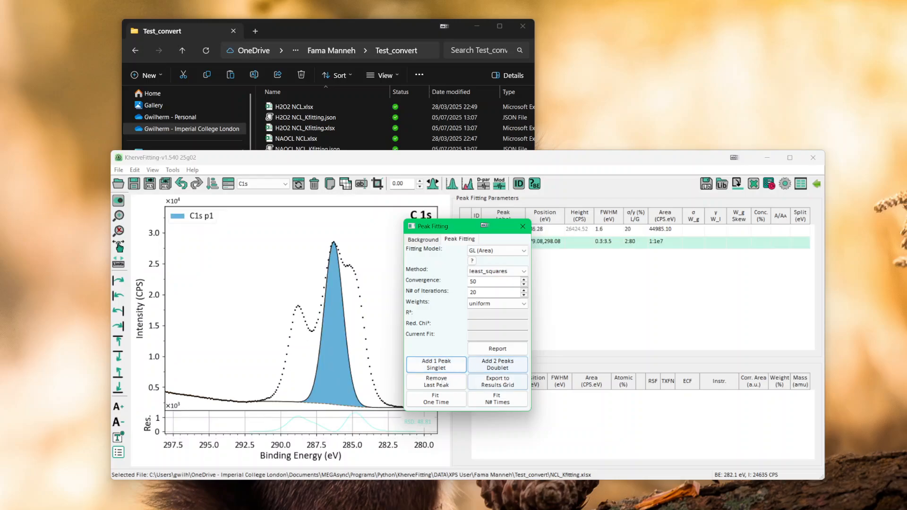
pyautogui.click(436, 381)
pyautogui.click(485, 251)
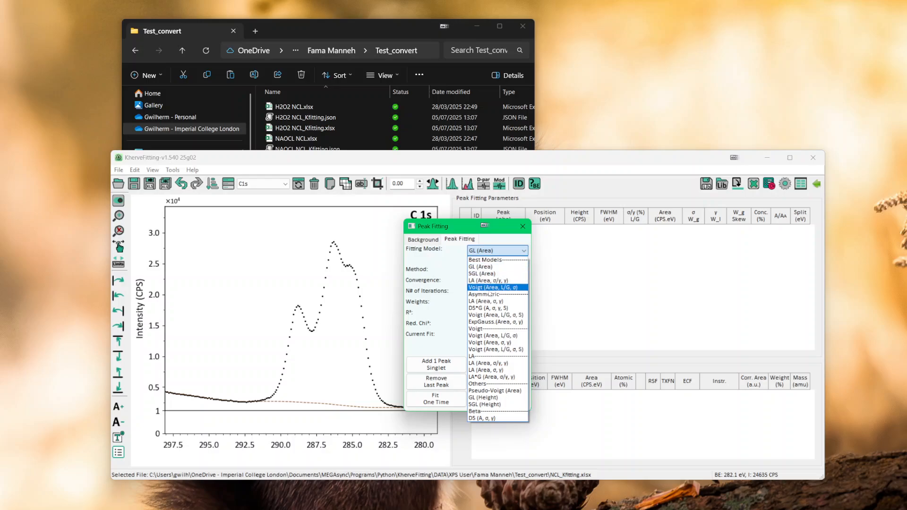
pyautogui.click(489, 288)
pyautogui.click(440, 365)
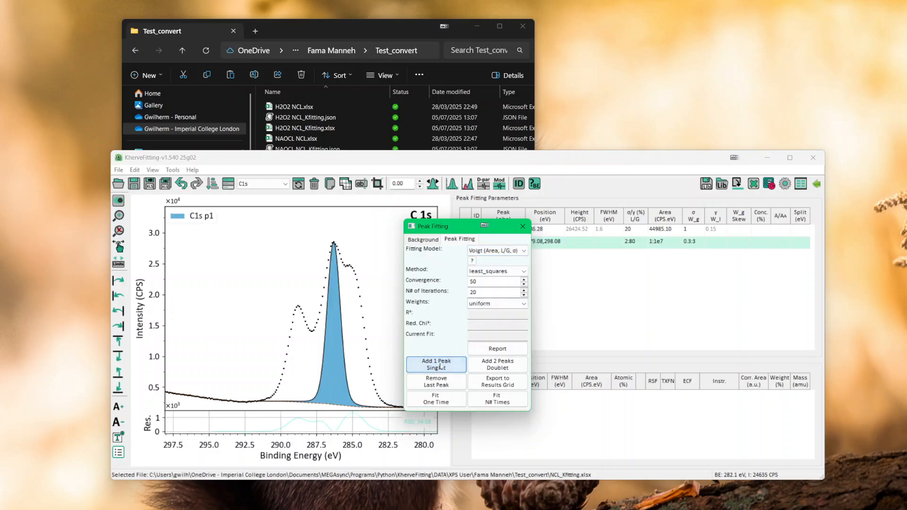
pyautogui.click(437, 366)
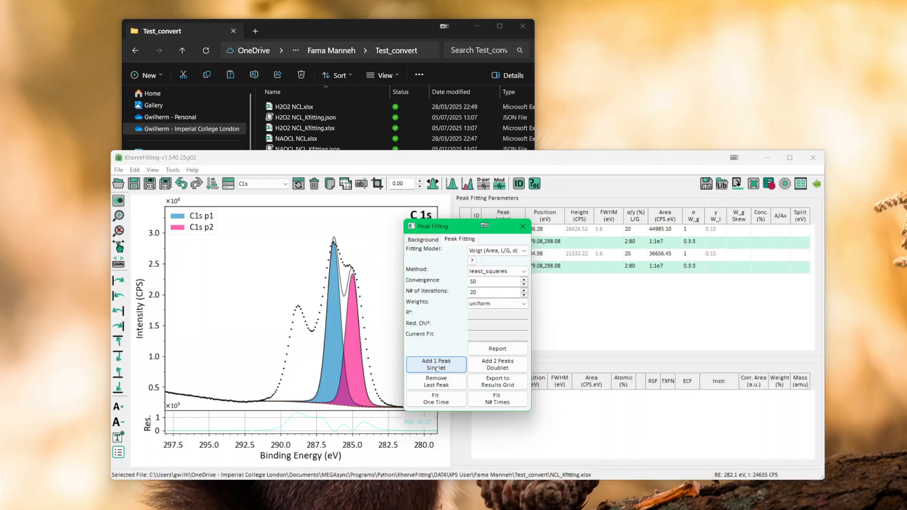
pyautogui.click(437, 369)
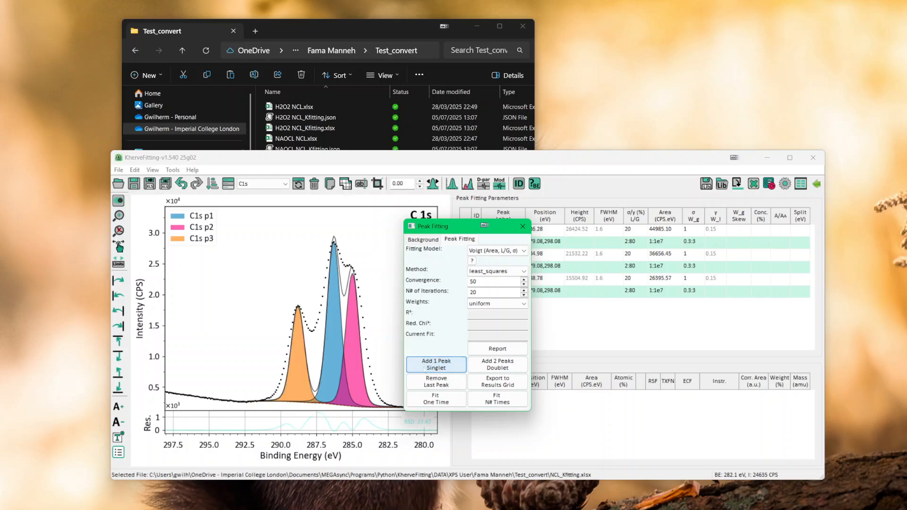
pyautogui.click(519, 403)
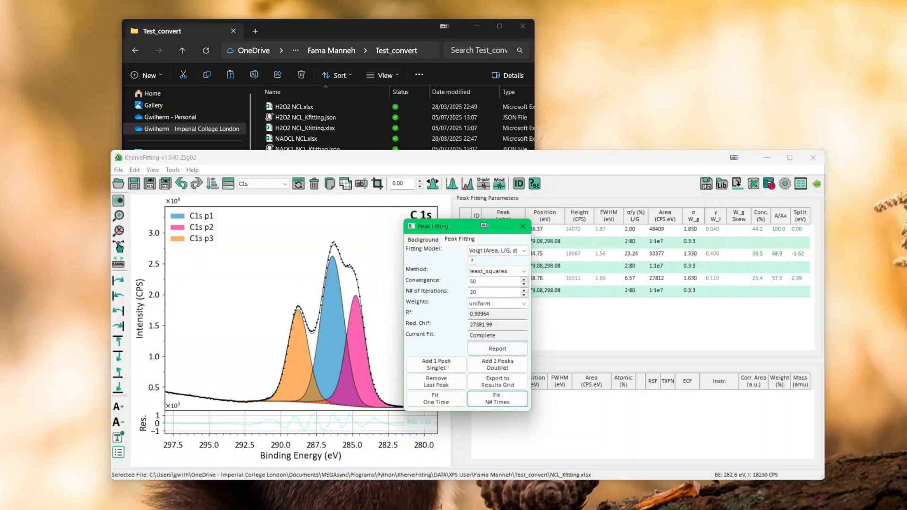
# Step: Add a fourth singlet peak to the C1s spectrum and rerun the 20-iteration fit
pyautogui.click(440, 367)
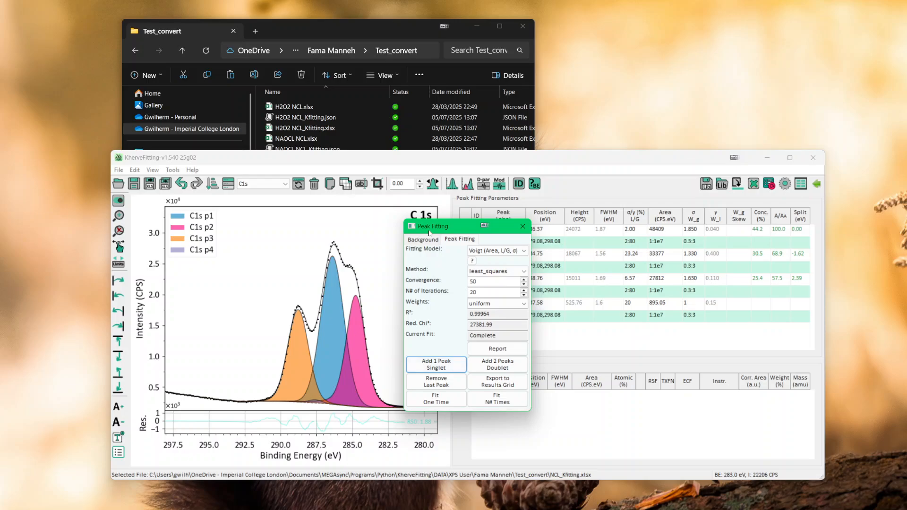
pyautogui.moveTo(460, 228); pyautogui.dragTo(635, 278)
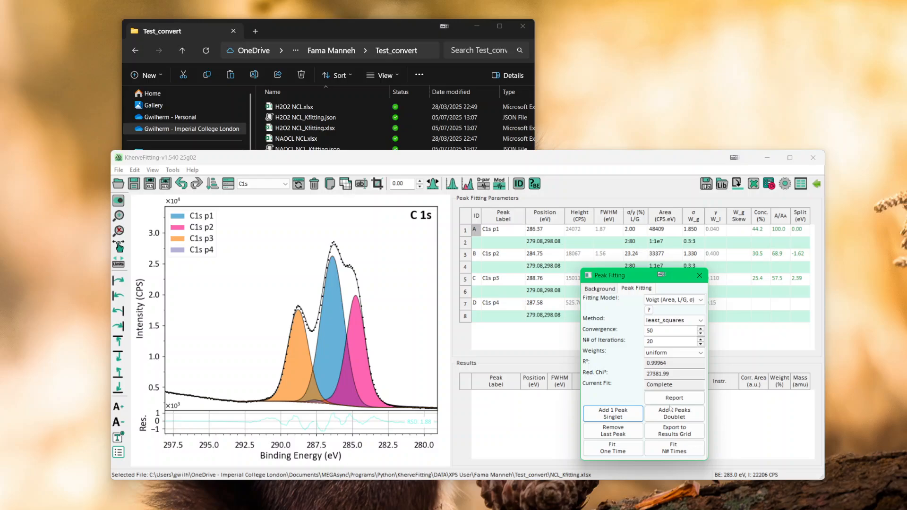
pyautogui.click(669, 449)
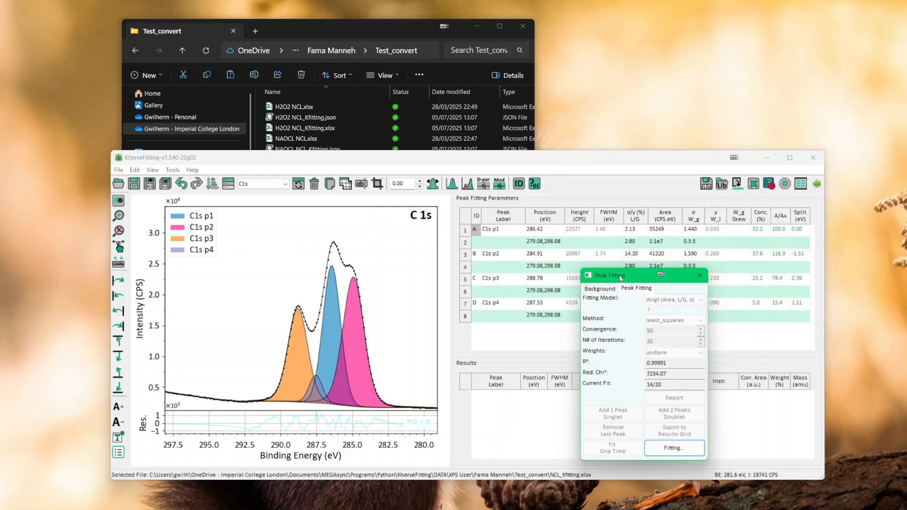
# Step: Constrain the σ W_g of peaks C1s p2, p3 and p4 to A*1 in the peak fitting parameters
pyautogui.moveTo(621, 280); pyautogui.dragTo(124, 209)
pyautogui.click(693, 267)
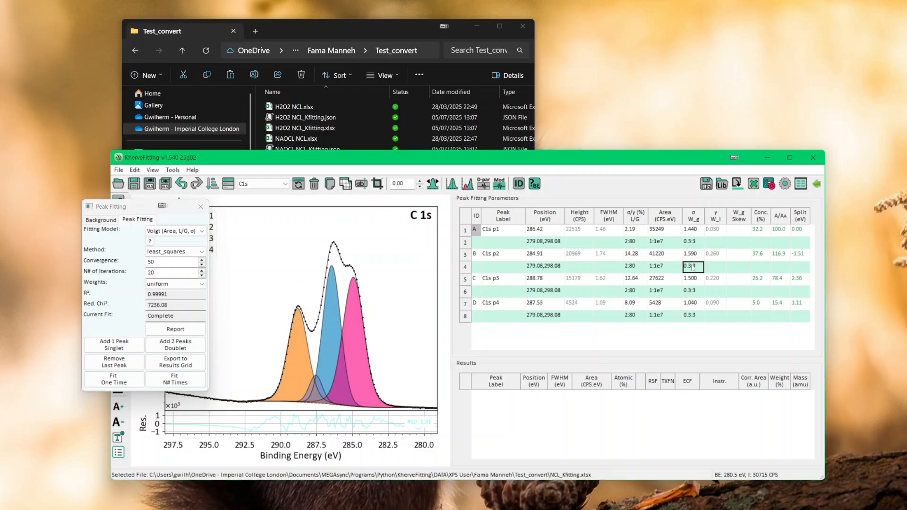
pyautogui.write('A*1')
pyautogui.press('Return')
pyautogui.press('Down')
pyautogui.write('A*1')
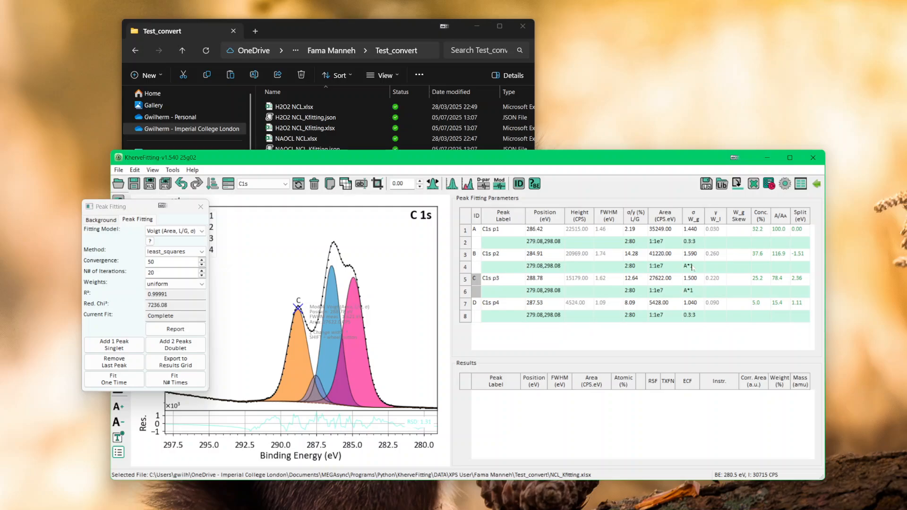
pyautogui.press('Return')
pyautogui.press('Down')
pyautogui.write('a*1')
pyautogui.press('Return')
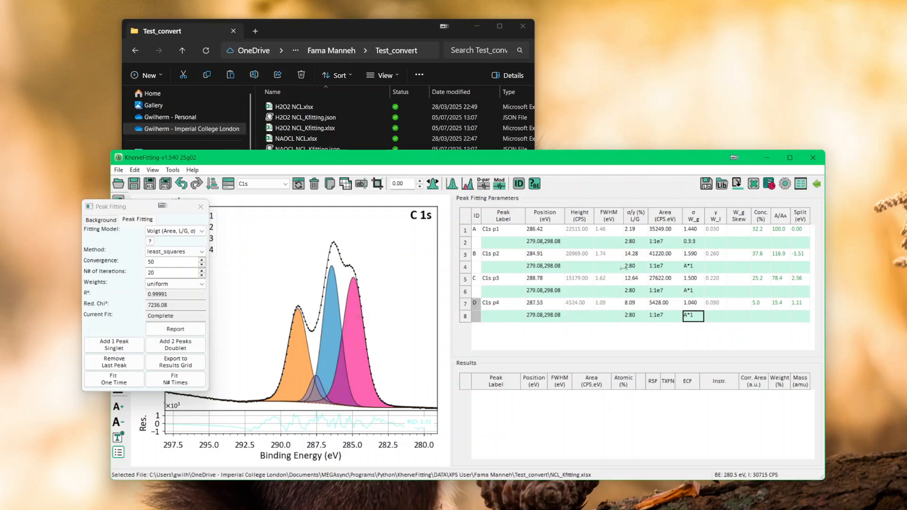
# Step: Constrain the L/G of peaks C1s p2, p3 and p4 to A*1 and rerun the 20-iteration fit
pyautogui.click(632, 271)
pyautogui.write('a')
pyautogui.press('Return')
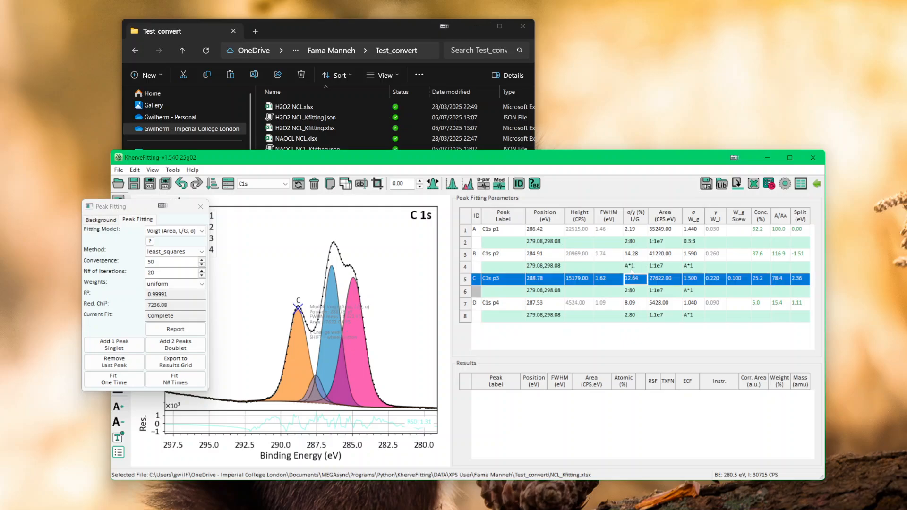
pyautogui.press('Down')
pyautogui.write('a')
pyautogui.press('Return')
pyautogui.press('Down')
pyautogui.write('a')
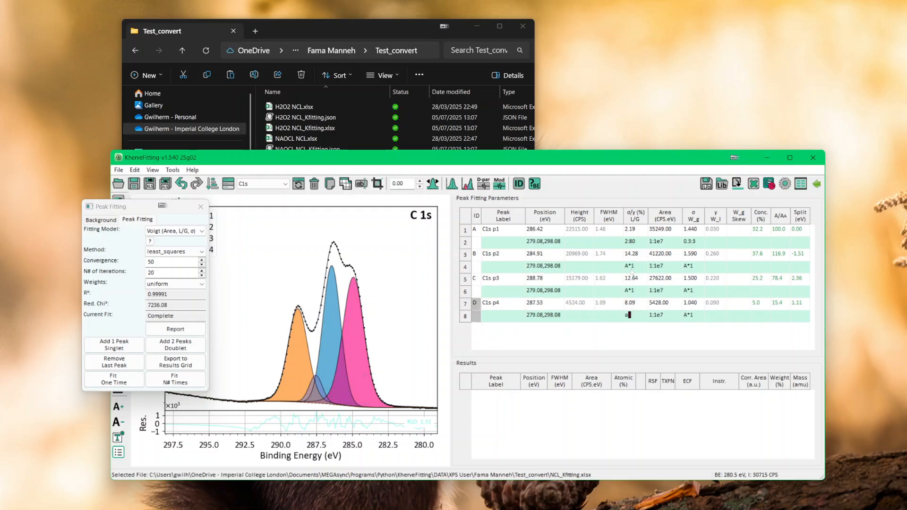
pyautogui.press('Return')
pyautogui.click(181, 381)
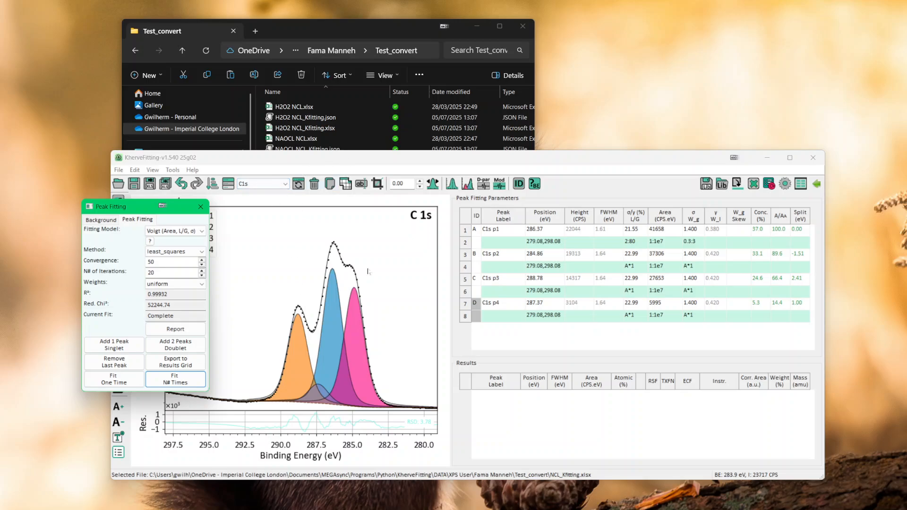
# Step: Close the peak fitting window and save the fitted C1s spectrum of the NCL file
pyautogui.moveTo(142, 212); pyautogui.dragTo(680, 268)
pyautogui.click(250, 200)
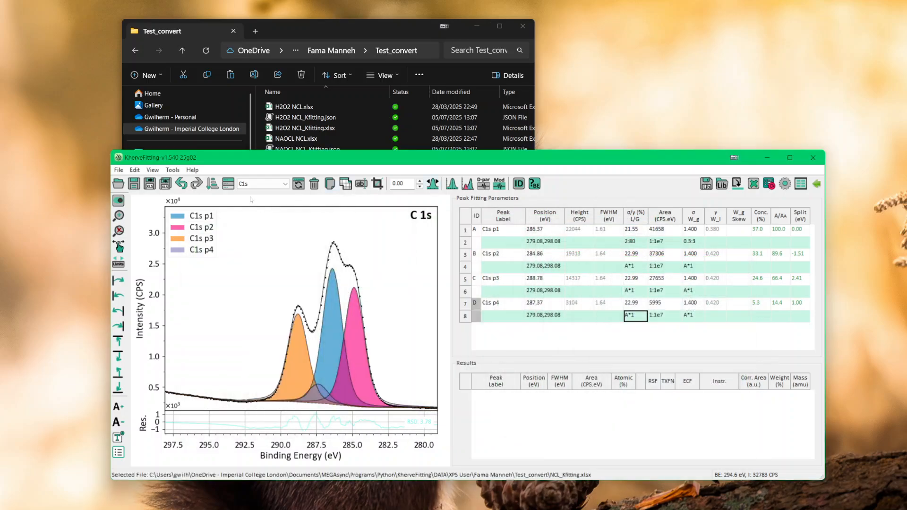
pyautogui.click(132, 184)
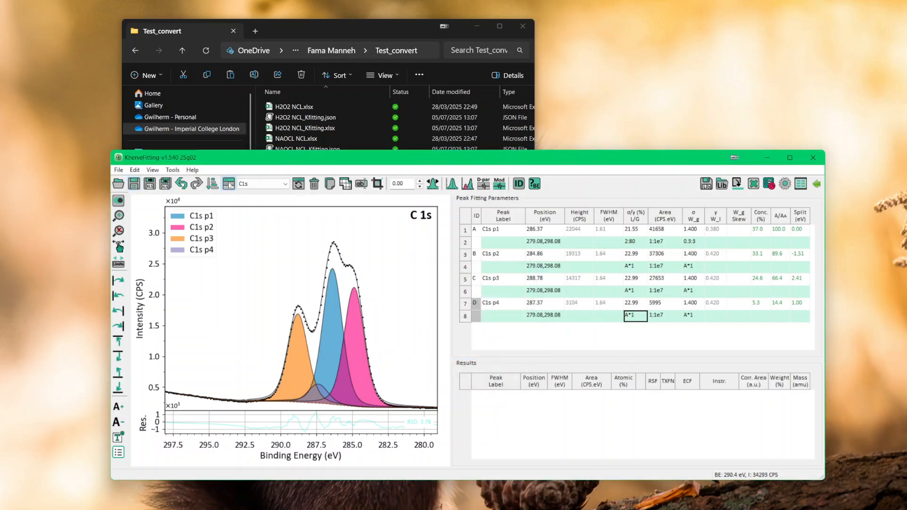
# Step: Check the core levels of the NCL file in the Sample/Experiment Manager and close it again
pyautogui.click(229, 185)
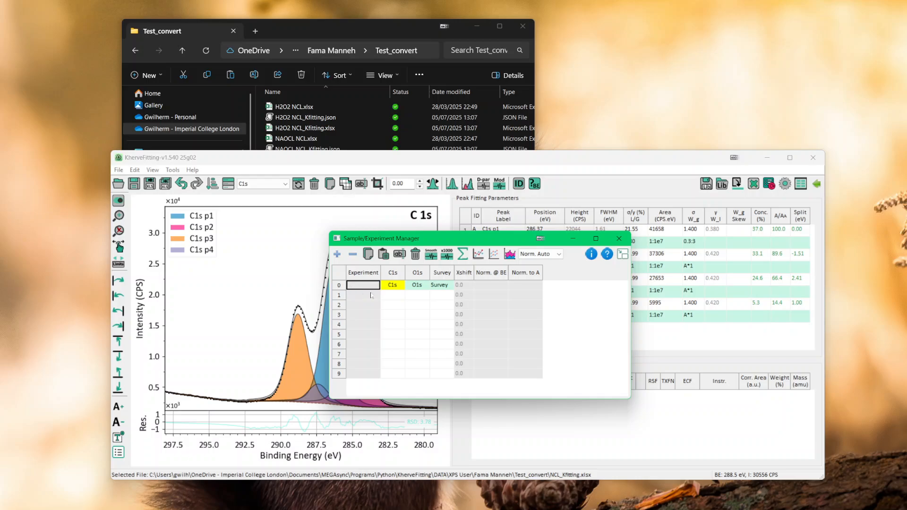
pyautogui.click(619, 239)
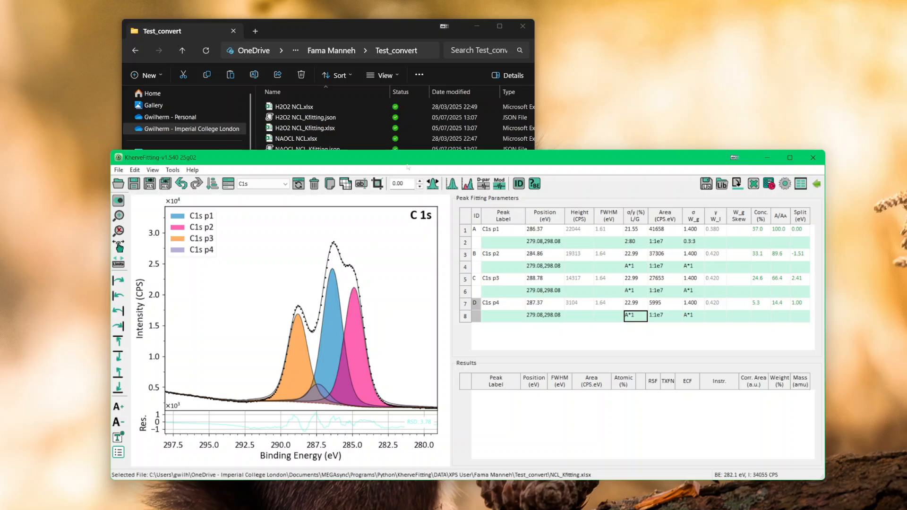
# Step: Combine H2O2 NCL_Kfitting.xlsx, NAOCL NCL_Kfitting.xlsx and NCL_Kfitting.xlsx into one KherveFitting file saved as Test.xlsx in Test_convert
pyautogui.moveTo(407, 162); pyautogui.dragTo(421, 171)
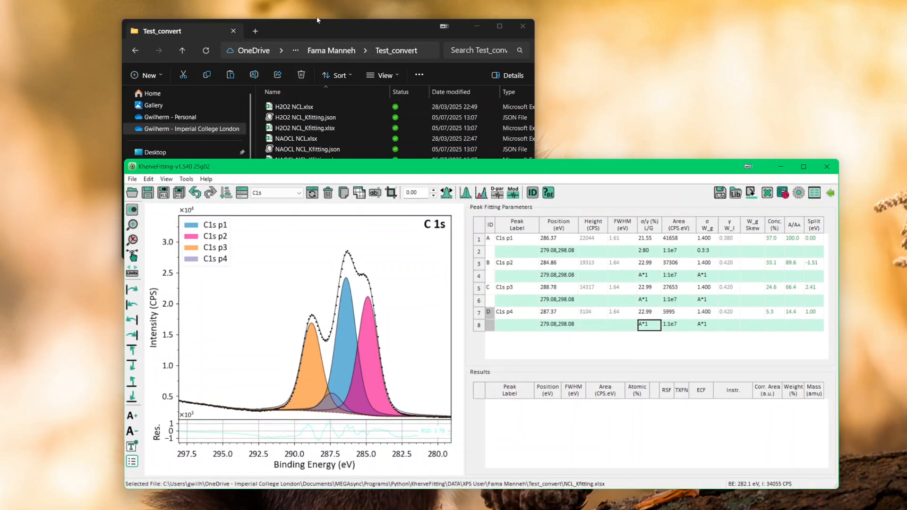
pyautogui.moveTo(325, 31); pyautogui.dragTo(311, 22)
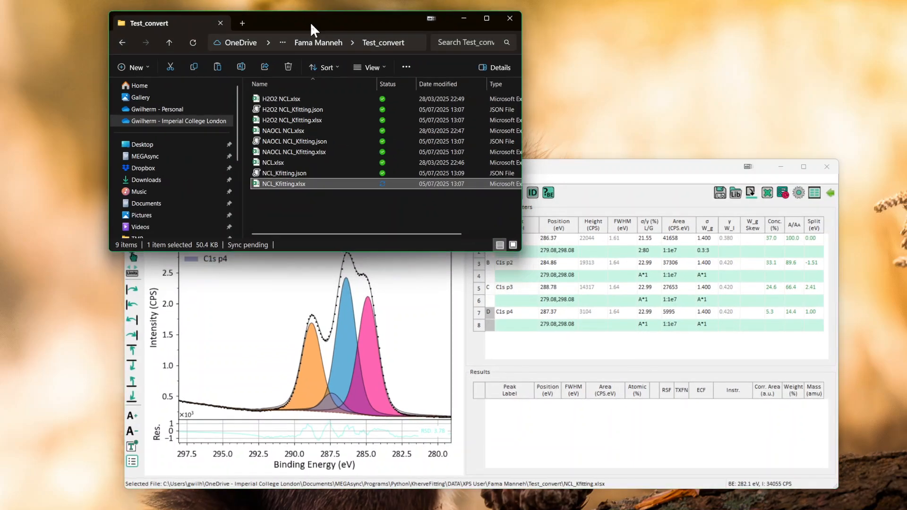
pyautogui.click(307, 121)
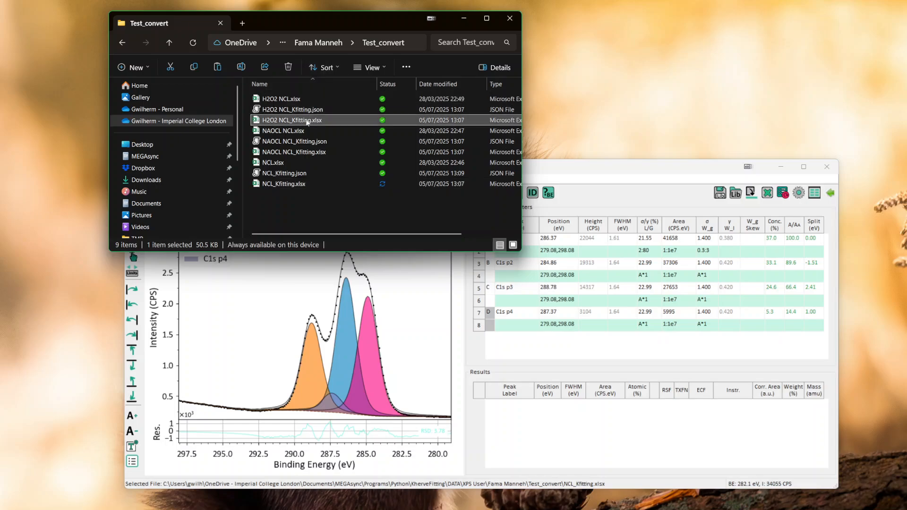
pyautogui.keyDown('ctrl'); pyautogui.click(307, 152); pyautogui.keyUp('ctrl')
pyautogui.keyDown('ctrl'); pyautogui.click(302, 185); pyautogui.keyUp('ctrl')
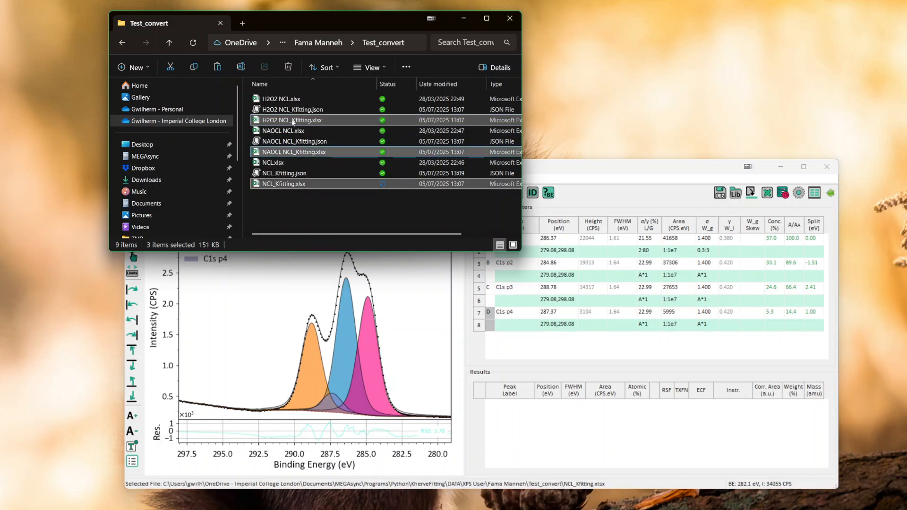
pyautogui.moveTo(293, 122); pyautogui.dragTo(313, 354)
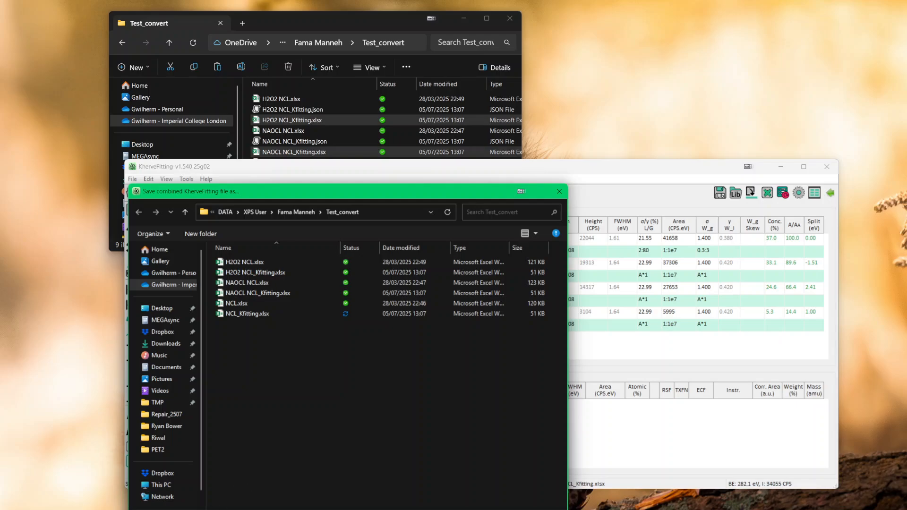
pyautogui.press('Return')
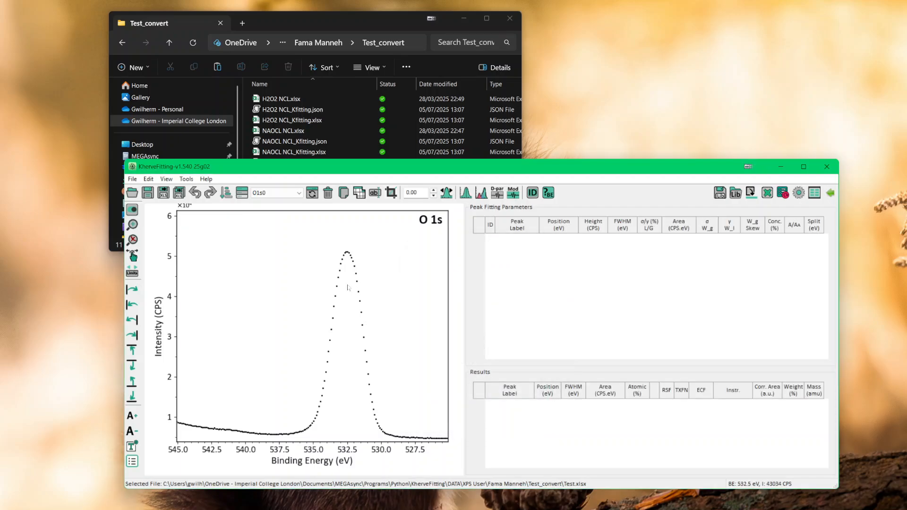
# Step: Open the Sample/Experiment Manager, widen its Experiment column and display the C1s2 core level of NCL_Kfitting
pyautogui.click(240, 194)
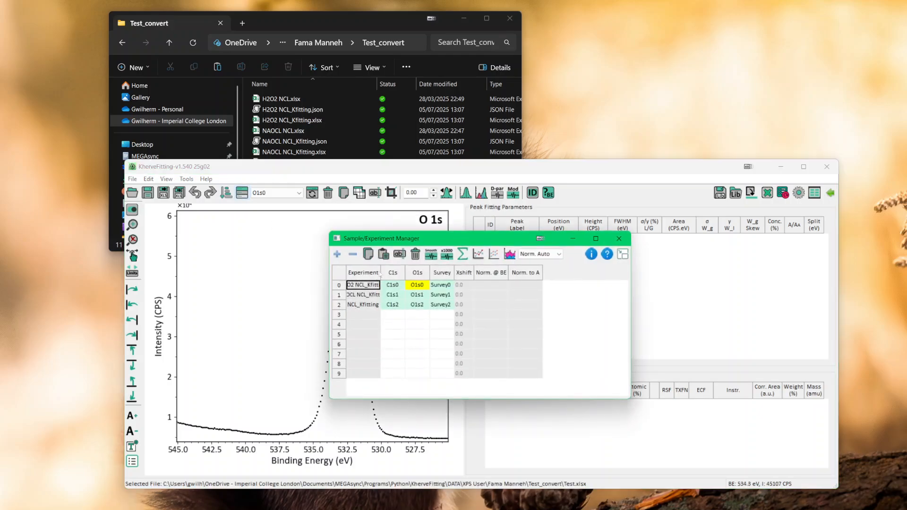
pyautogui.moveTo(381, 274); pyautogui.dragTo(404, 275)
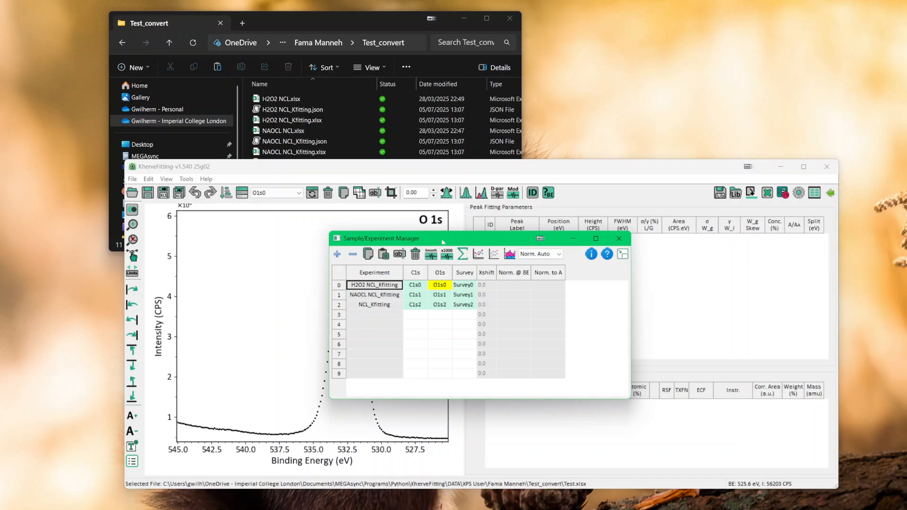
pyautogui.moveTo(443, 242); pyautogui.dragTo(487, 221)
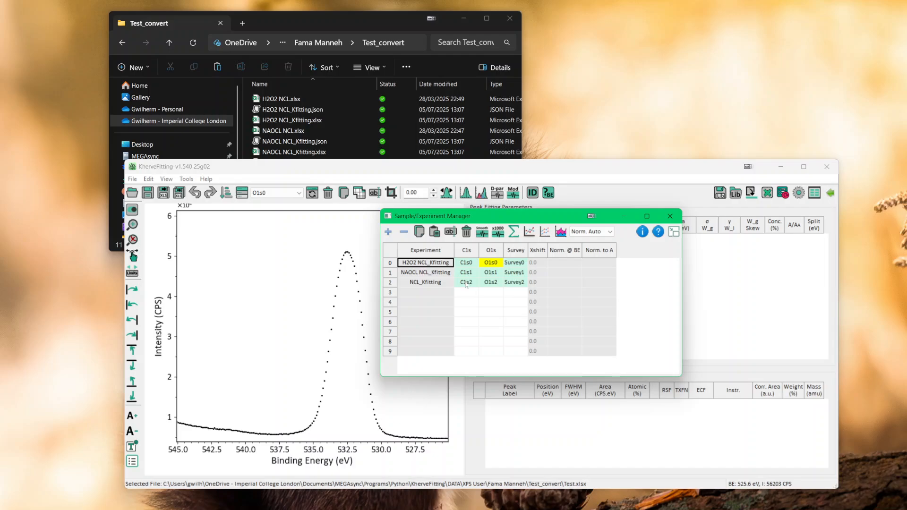
pyautogui.click(466, 284)
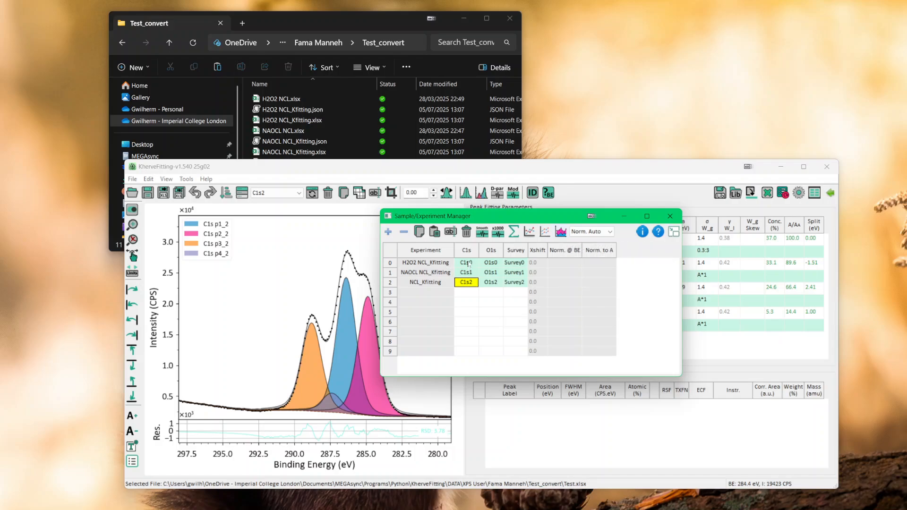
# Step: Plot the C1s0, C1s1 and C1s2 core levels together, overlaid first and with a vertical offset second
pyautogui.keyDown('shift'); pyautogui.click(468, 264); pyautogui.keyUp('shift')
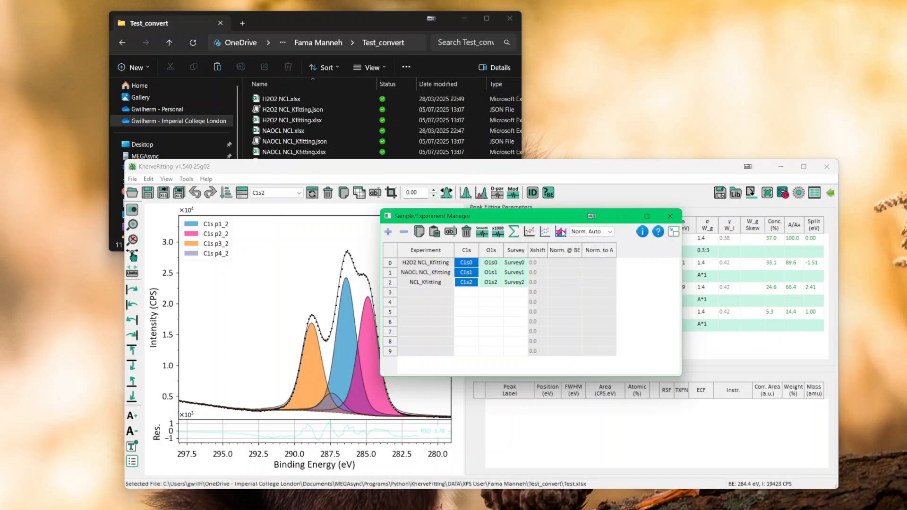
pyautogui.click(529, 232)
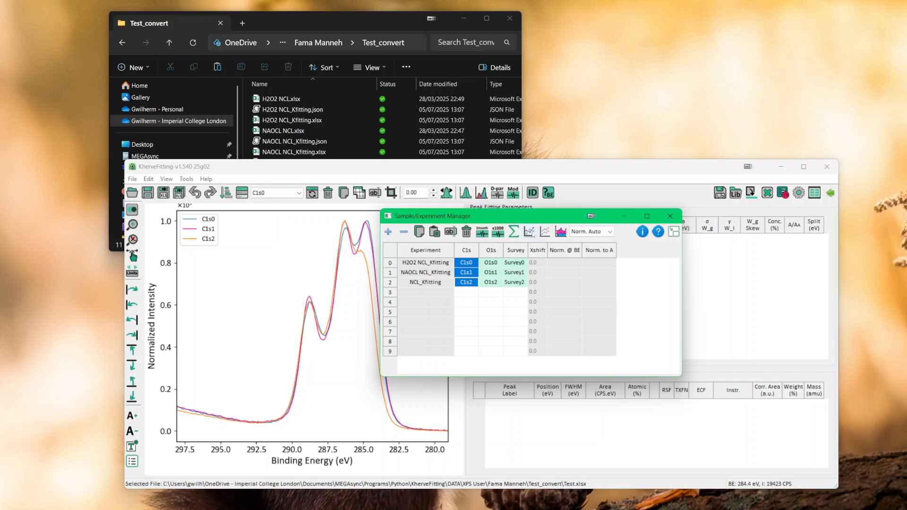
pyautogui.moveTo(536, 216); pyautogui.dragTo(643, 273)
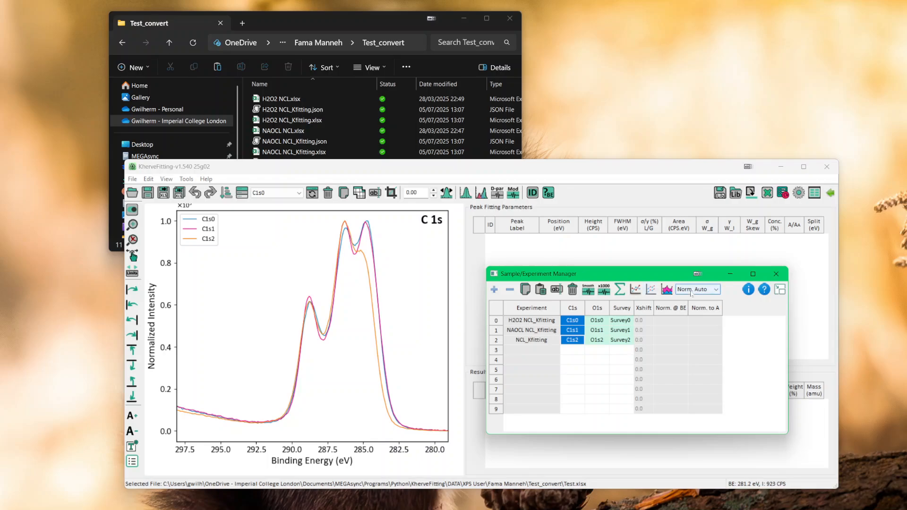
pyautogui.click(651, 290)
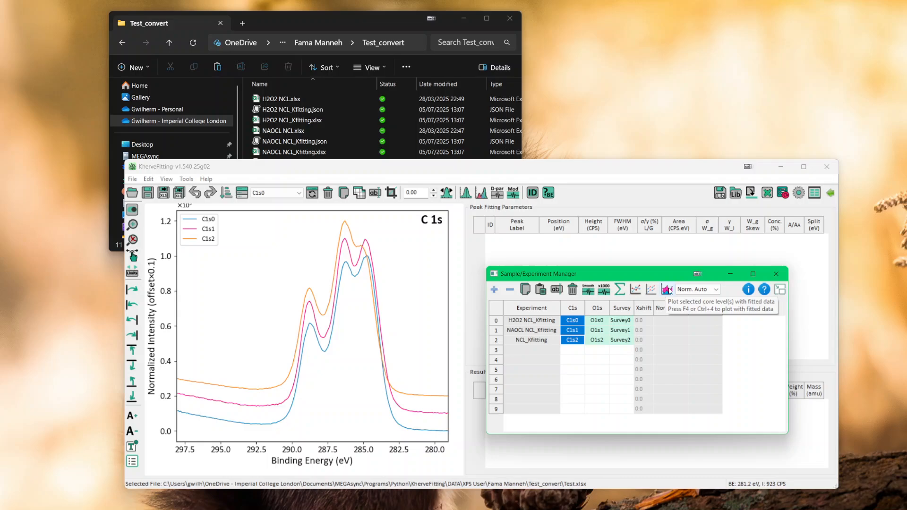
# Step: Plot the three selected C1s core levels stacked with their fitted data and cycle through the spacing between the spectra
pyautogui.click(667, 290)
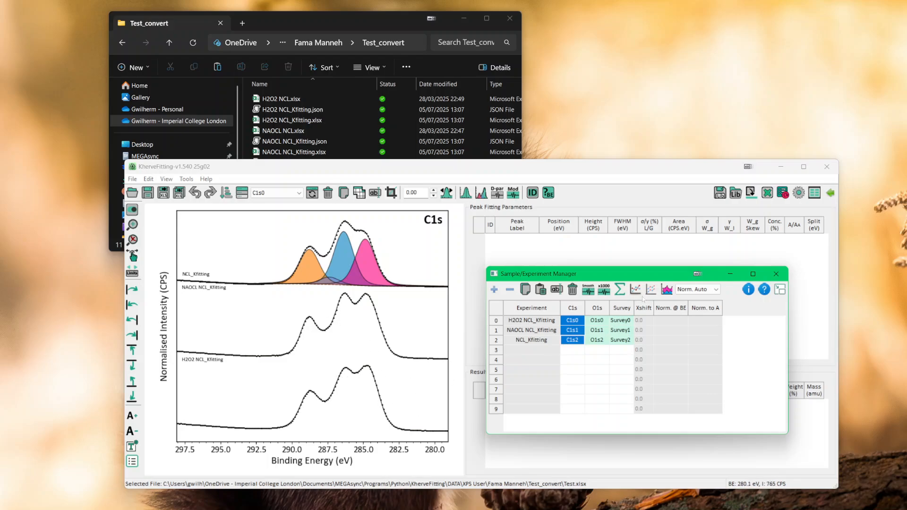
pyautogui.click(666, 290)
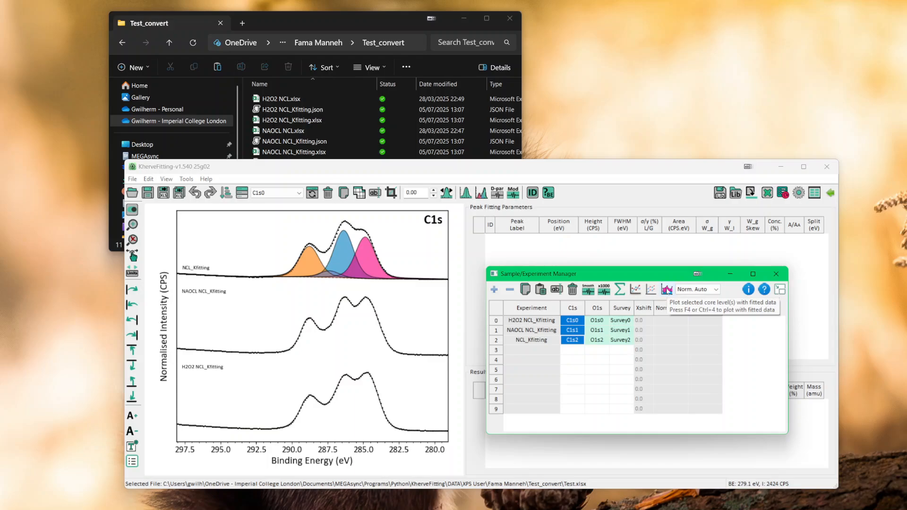
pyautogui.click(667, 289)
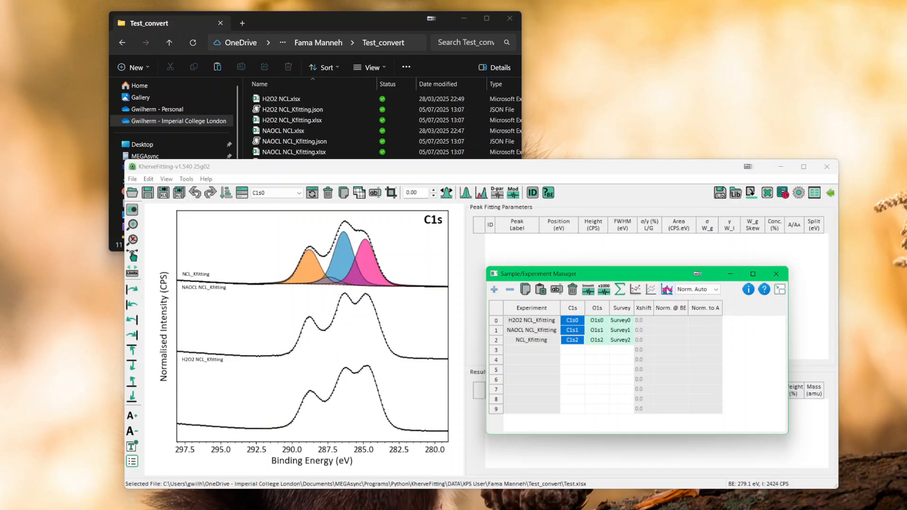
pyautogui.click(667, 291)
pyautogui.click(667, 290)
pyautogui.click(667, 291)
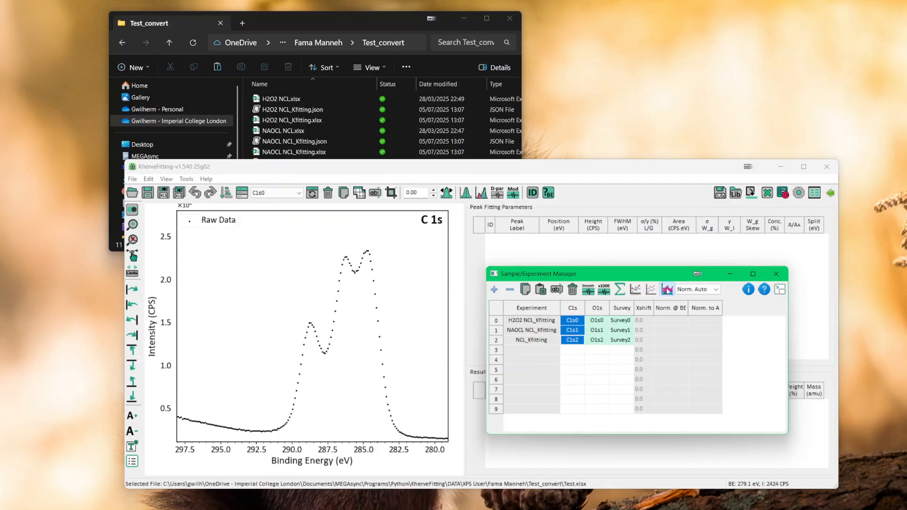
pyautogui.click(667, 290)
pyautogui.click(667, 290)
pyautogui.click(666, 291)
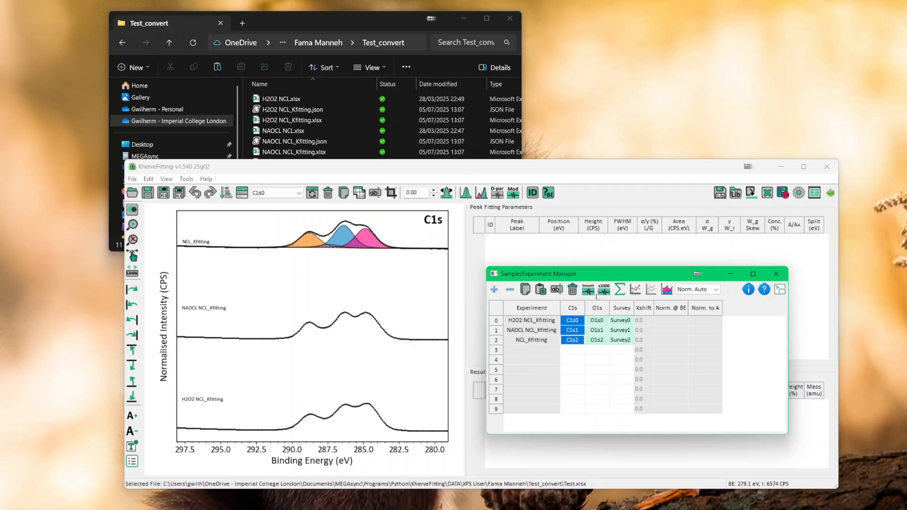
pyautogui.click(667, 290)
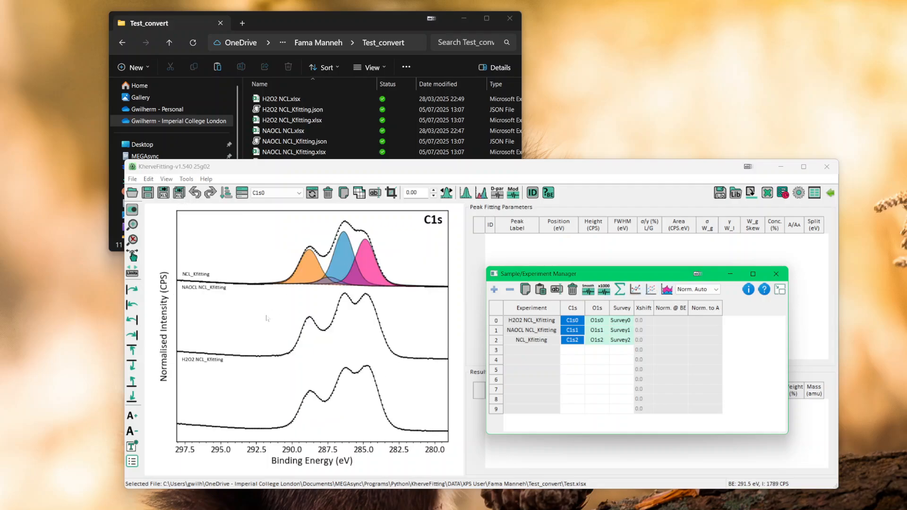